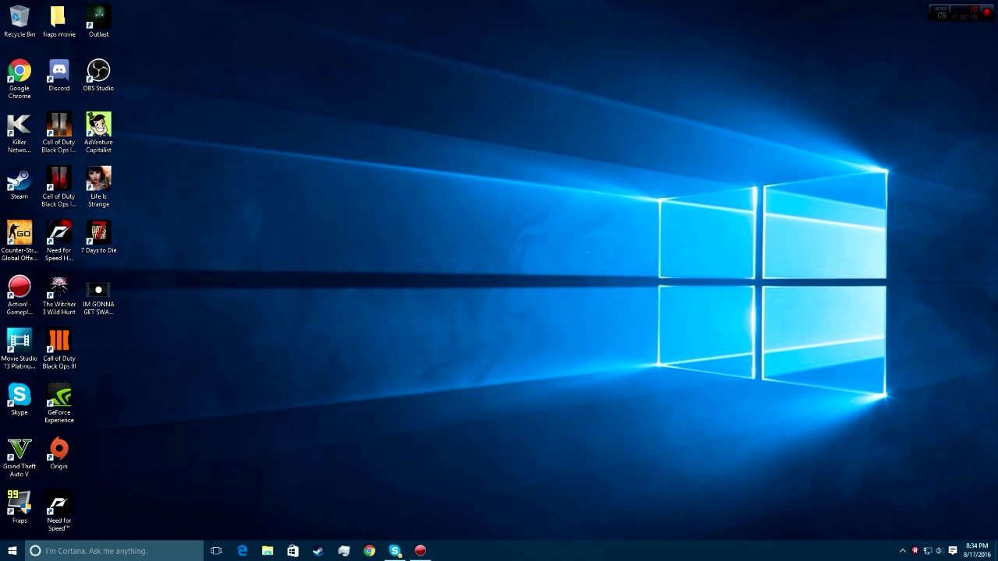
Launch Device Manager from a Start search for 'device' and jump to the Yeti Stereo Microphone entry.
key("super")
type("devu")
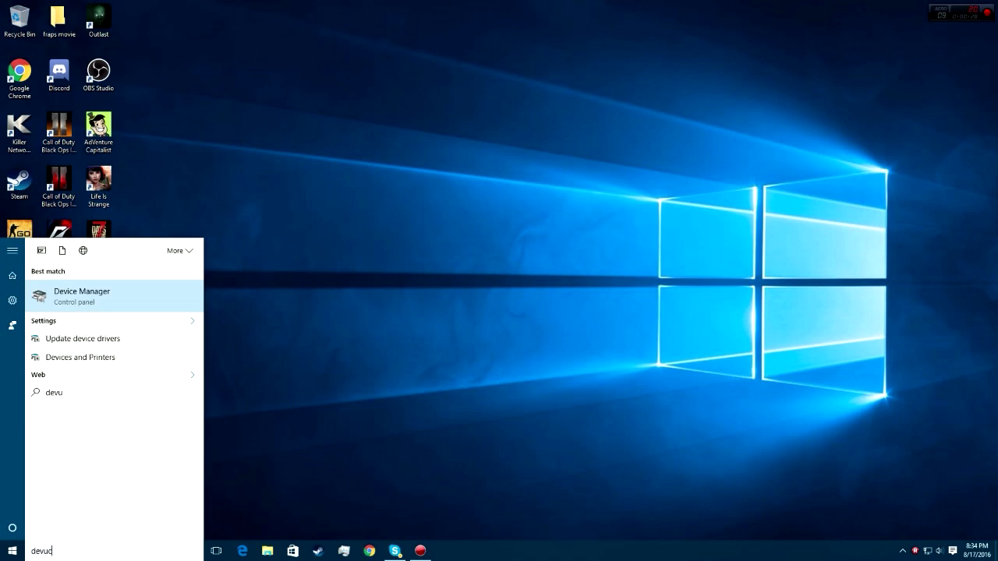
key("BackSpace")
type("ice")
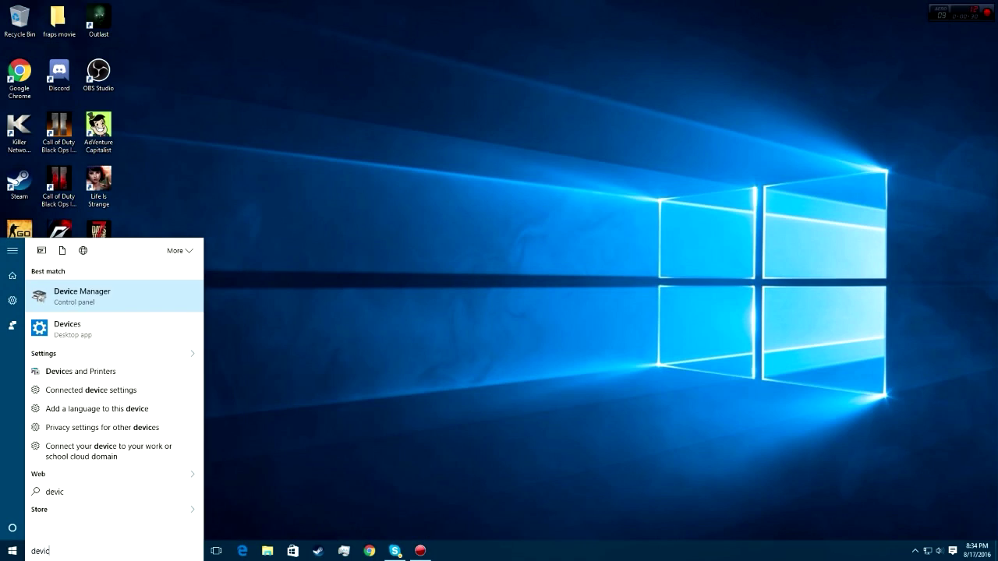
key("Return")
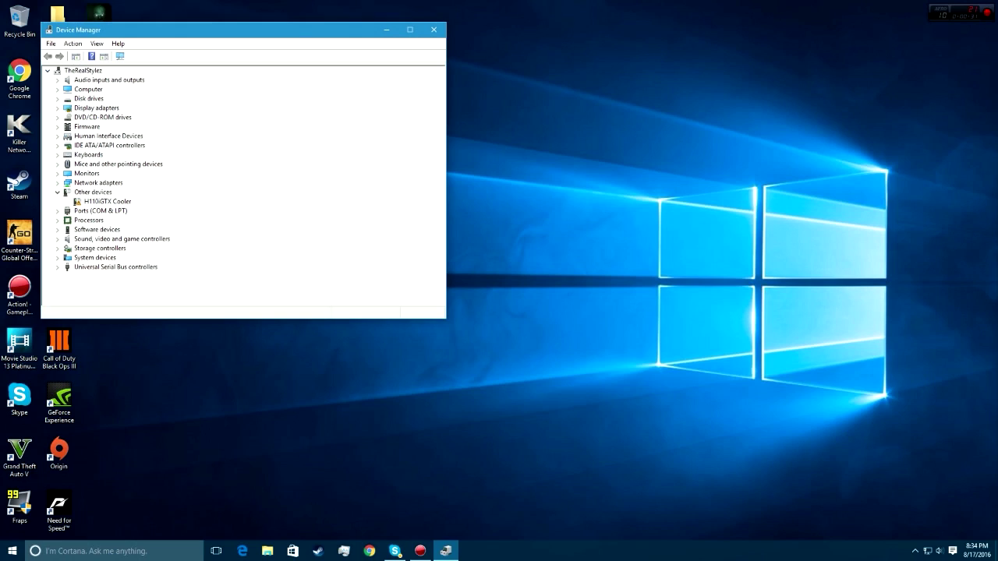
key("y")
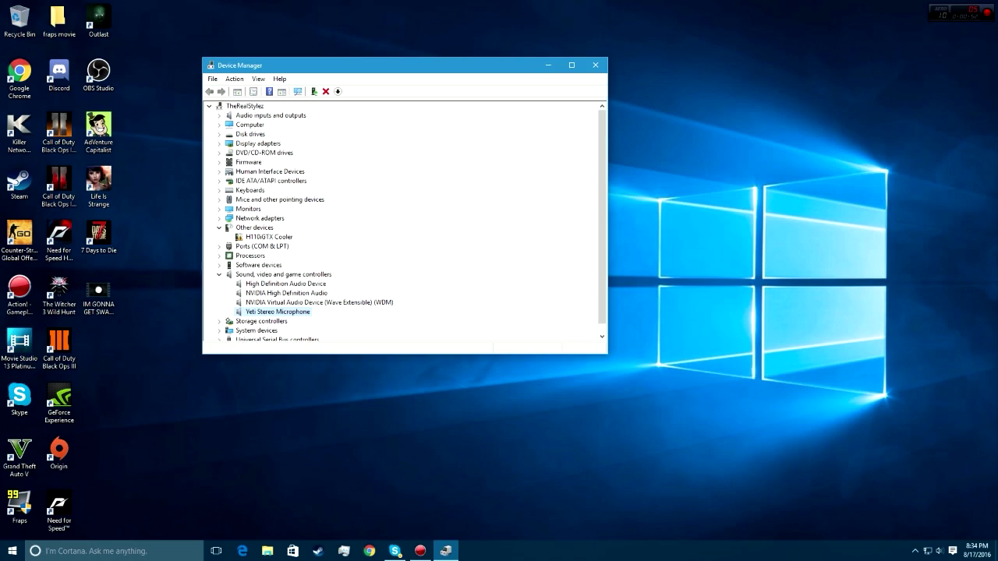
right_click(265, 311)
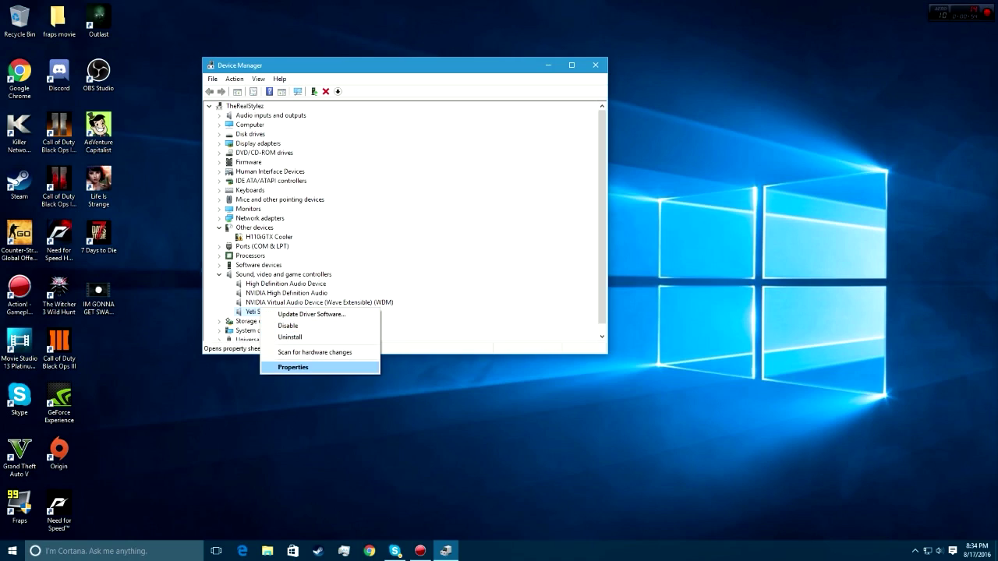
left_click(285, 368)
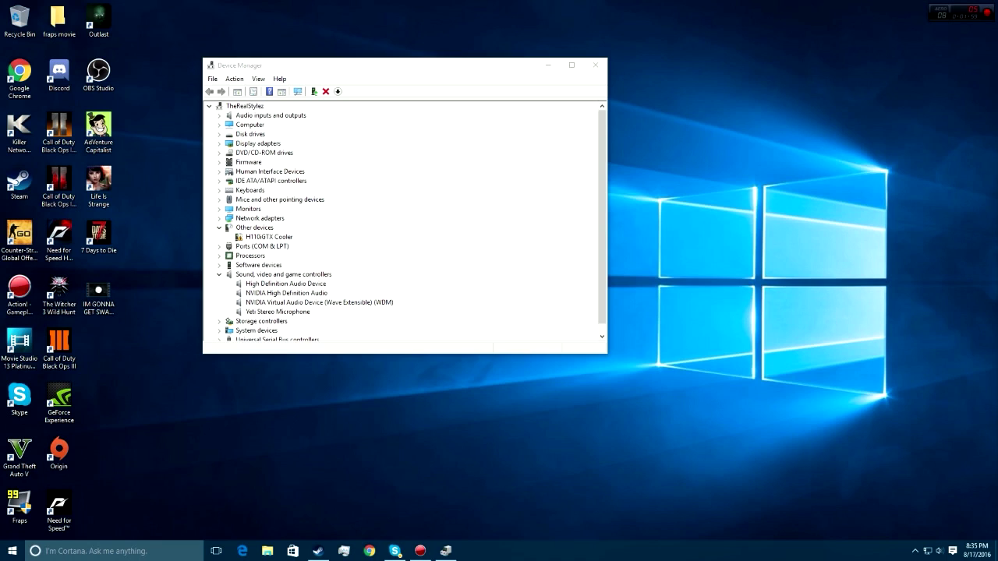
Close and relaunch Device Manager via a 'device' search, then expand Sound, video and game controllers.
key("alt+F4")
key("super")
type("dev")
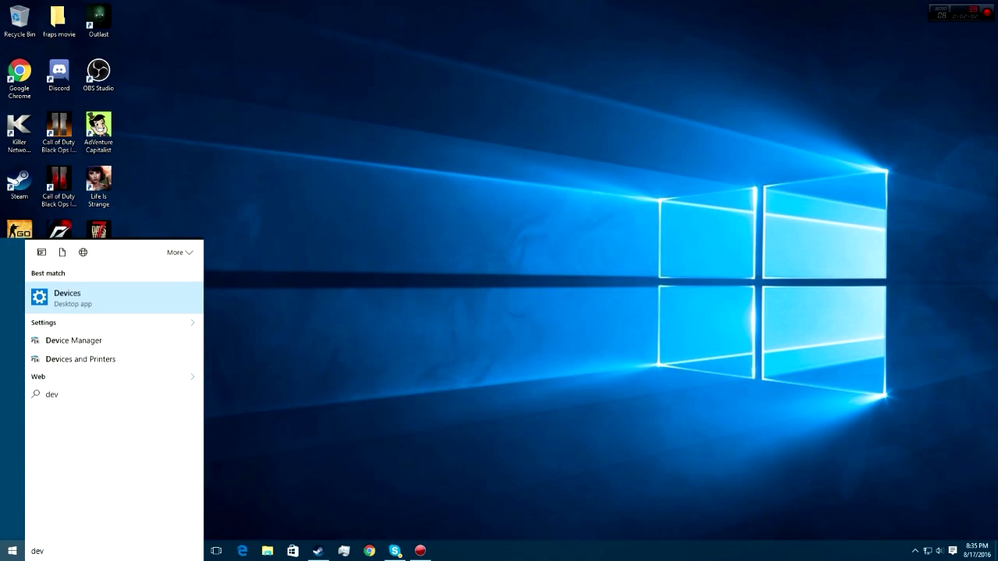
type("ice")
key("Return")
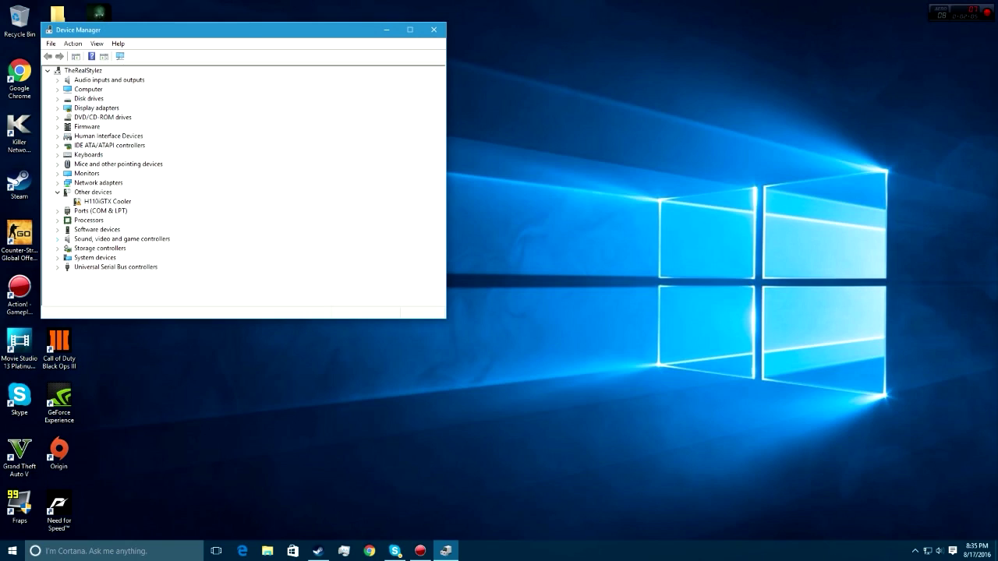
left_click(57, 238)
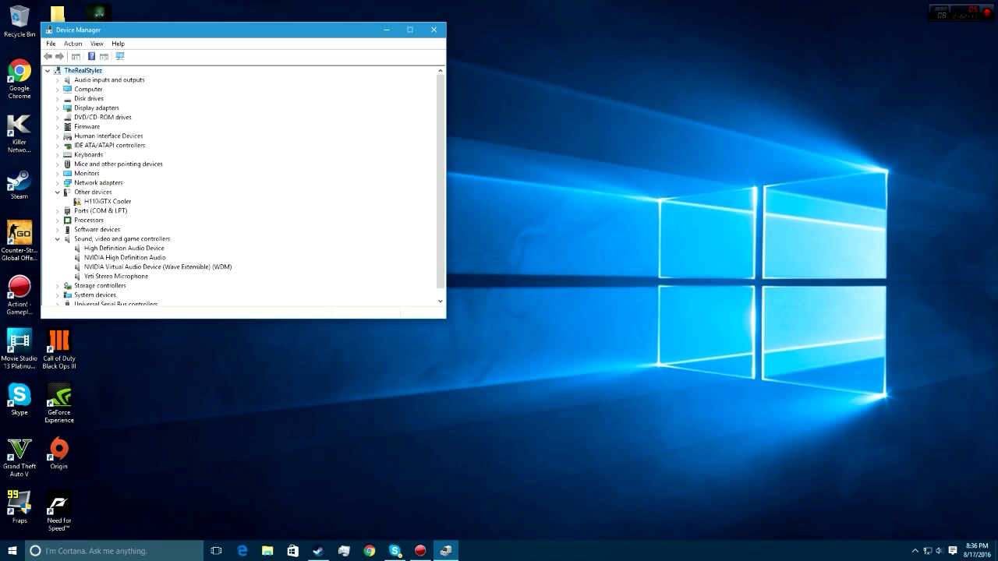
Open the Yeti Stereo Microphone properties, then Steam's quick menu from the hidden tray icons.
right_click(131, 276)
left_click(166, 335)
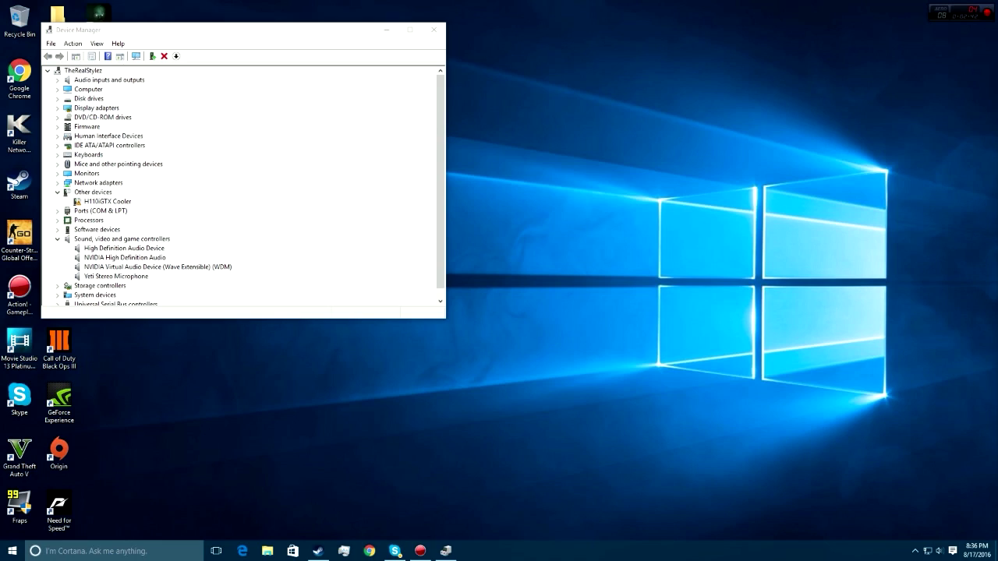
left_click(915, 550)
right_click(916, 509)
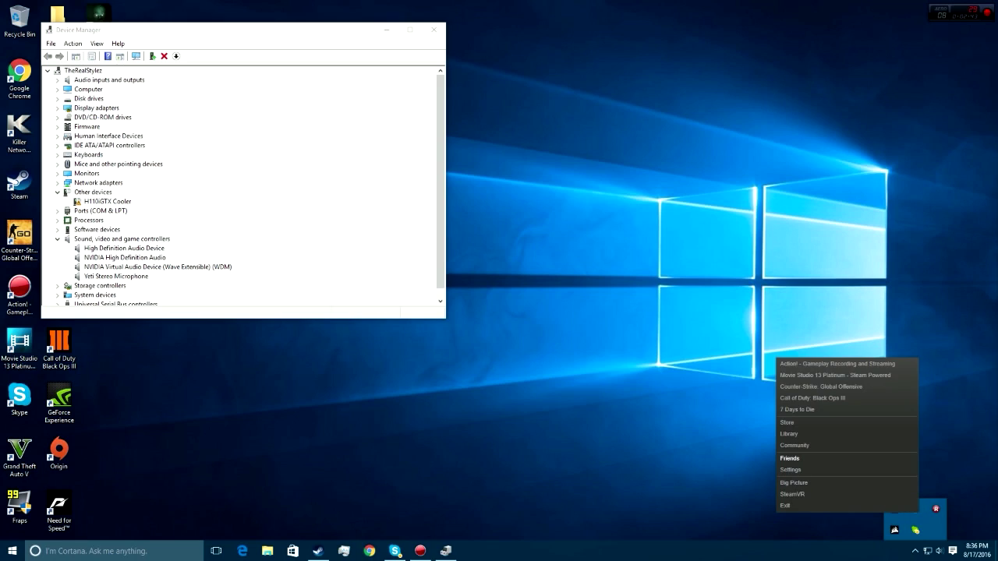
Close the Steam menu and drag the Device Manager window toward the screen centre.
left_click(795, 445)
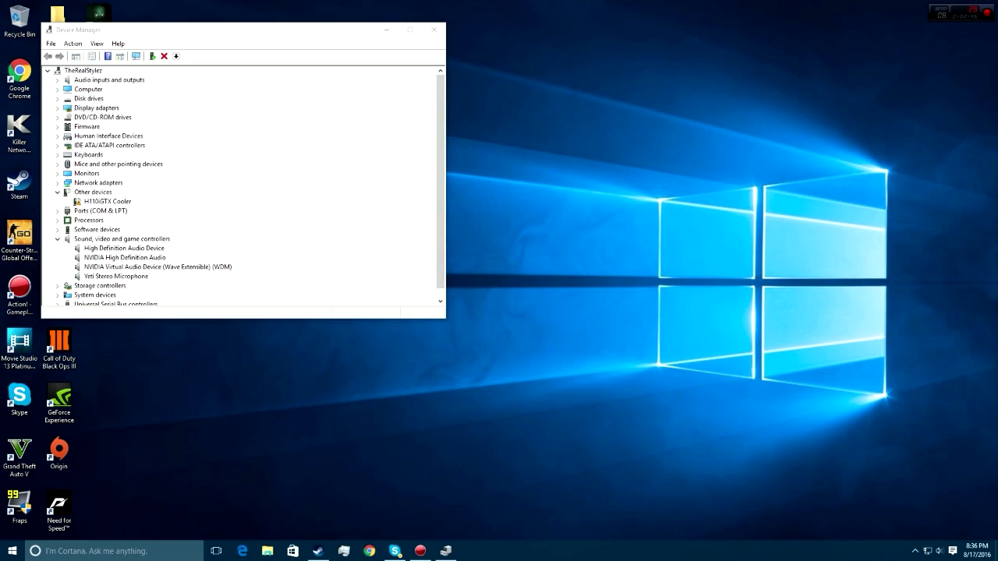
mouse_move(175, 36)
left_mouse_down()
mouse_move(308, 62)
mouse_move(368, 87)
left_mouse_up()
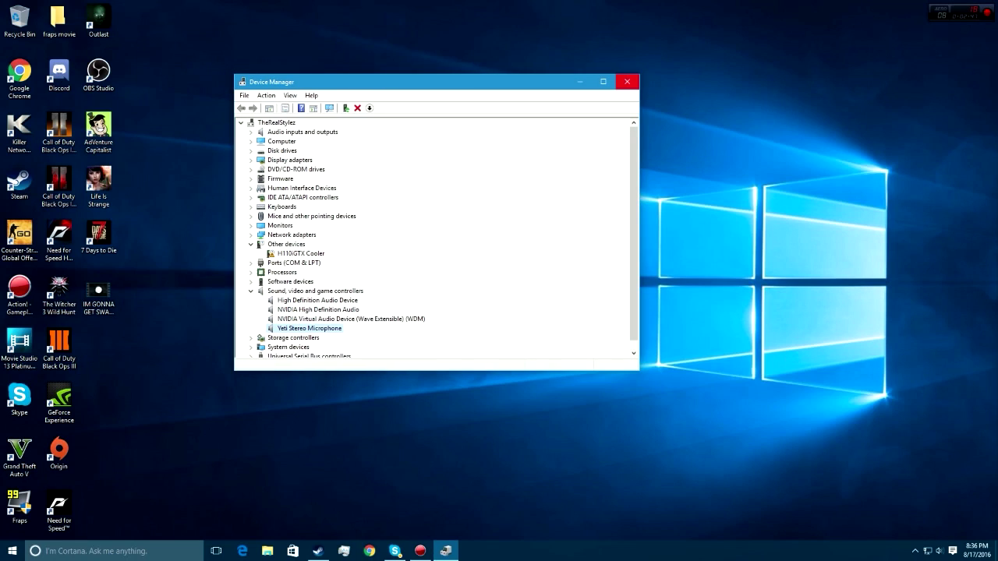